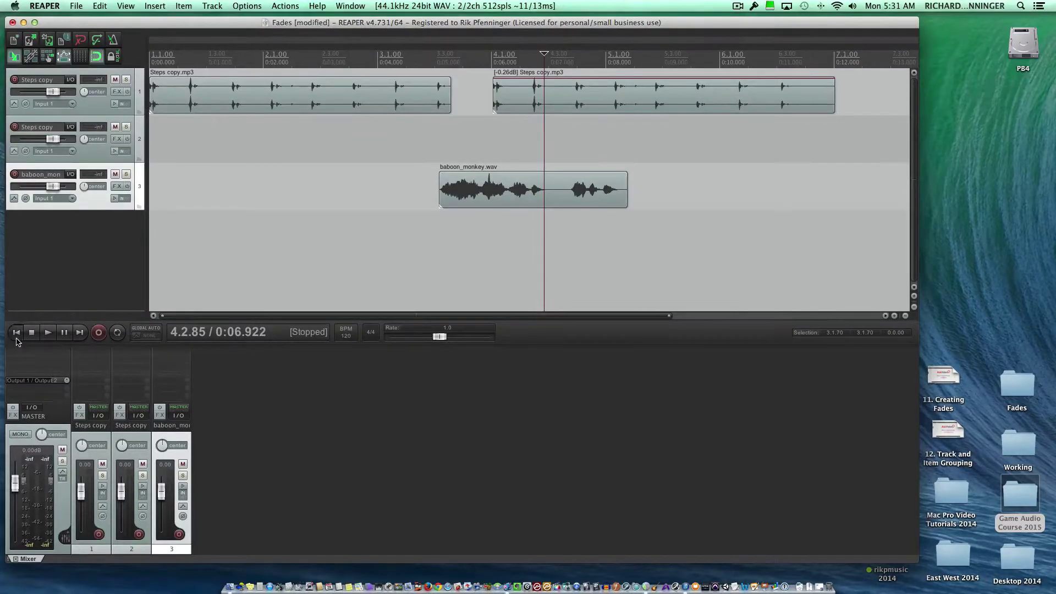
Return to the project start, then place the play cursor at 0:05.611 inside baboon_monkey.wav.
left_click(16, 334)
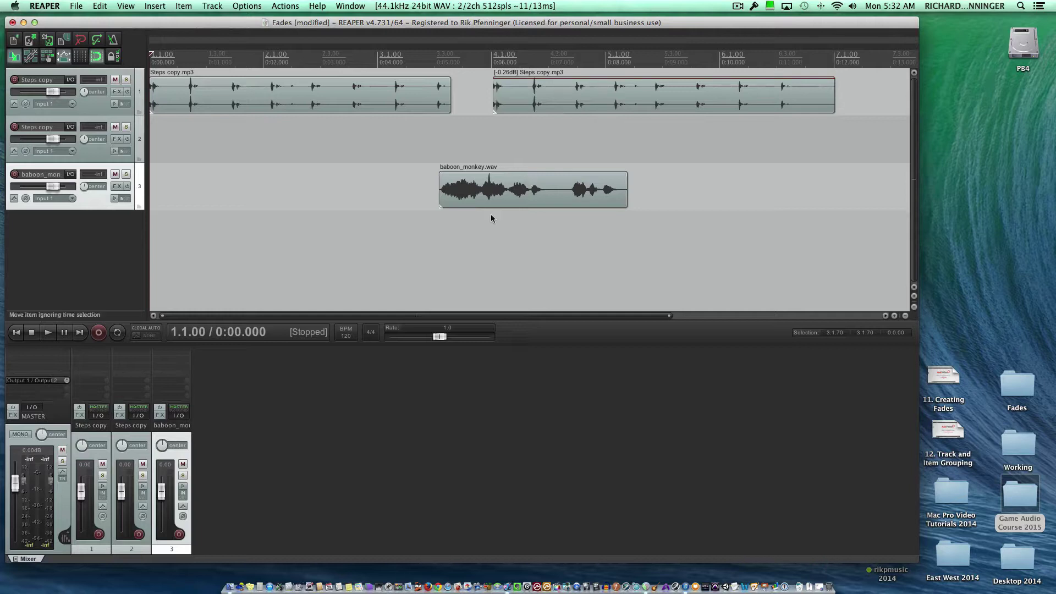
left_click(470, 253)
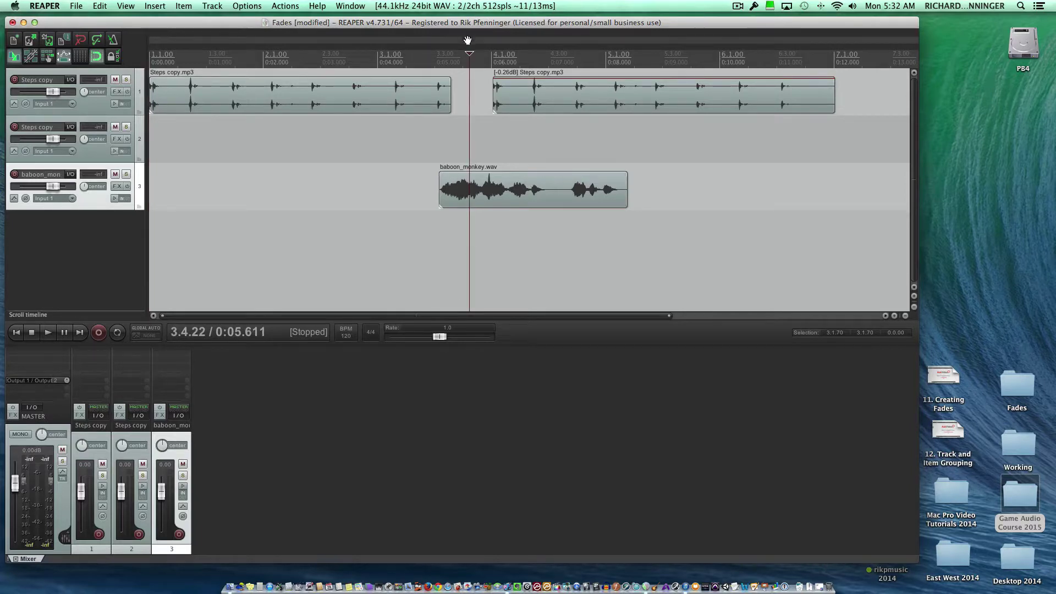
Audition the baboon sound, then drag a fade-in across more than half of baboon_monkey.wav.
left_click_drag(468, 55, 453, 61)
key("space")
key("space")
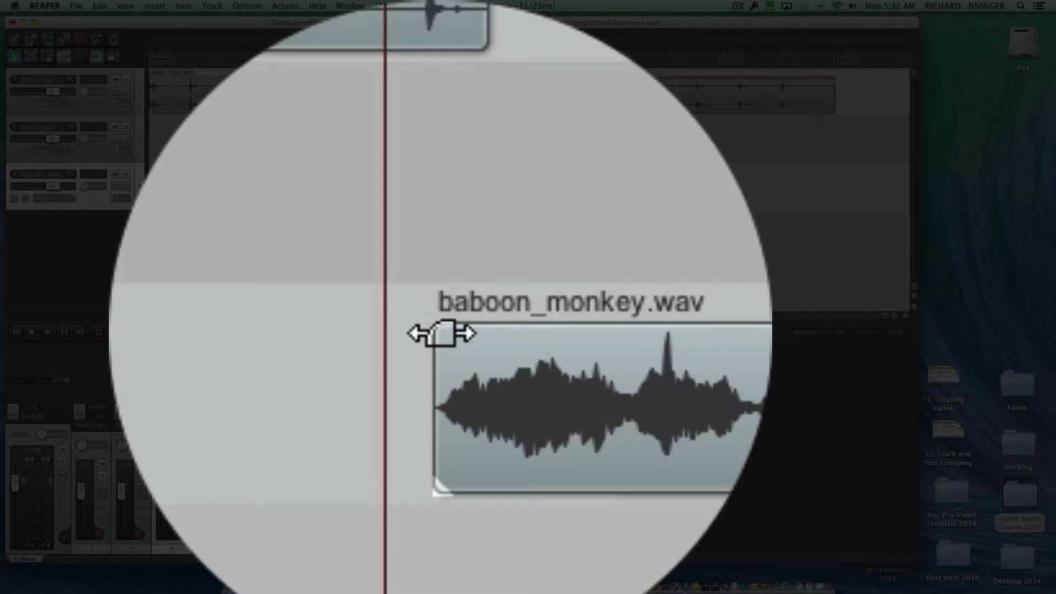
left_click_drag(440, 333, 480, 333)
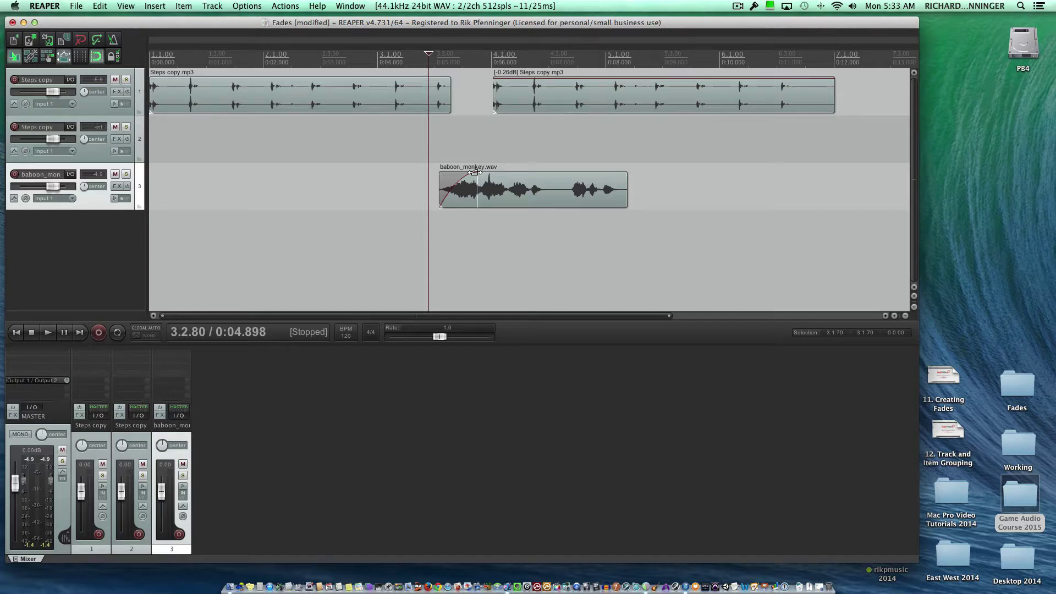
scroll(475, 172, "down", 1)
left_click_drag(475, 173, 513, 172)
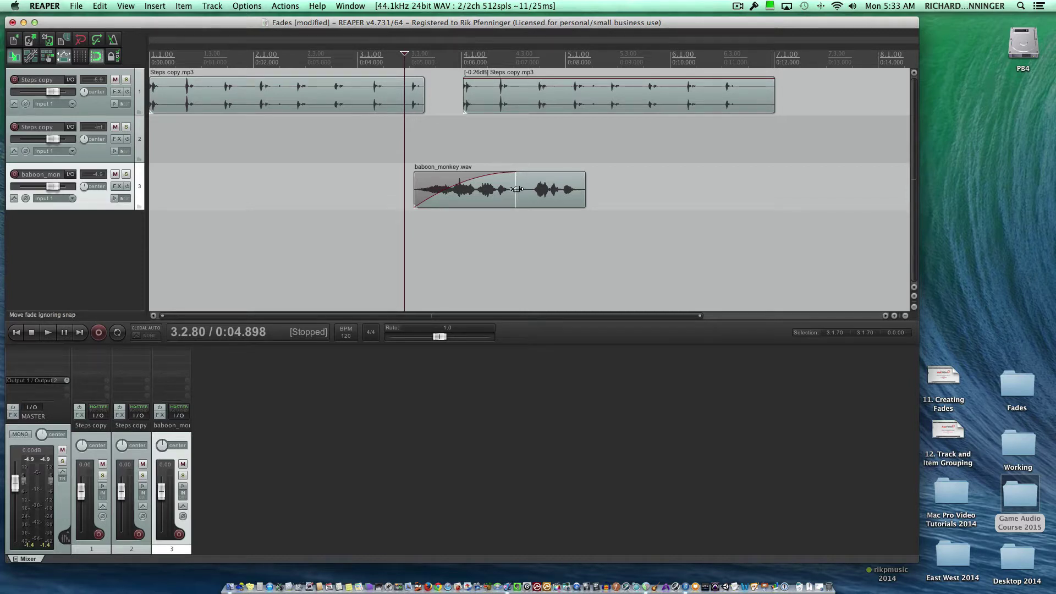
Cycle the baboon fade-in through slow-start, fast, S-shaped and concave curves, ending on a convex arc.
mouse_move(515, 172)
left_mouse_down()
mouse_move(533, 171)
mouse_move(512, 170)
left_mouse_up()
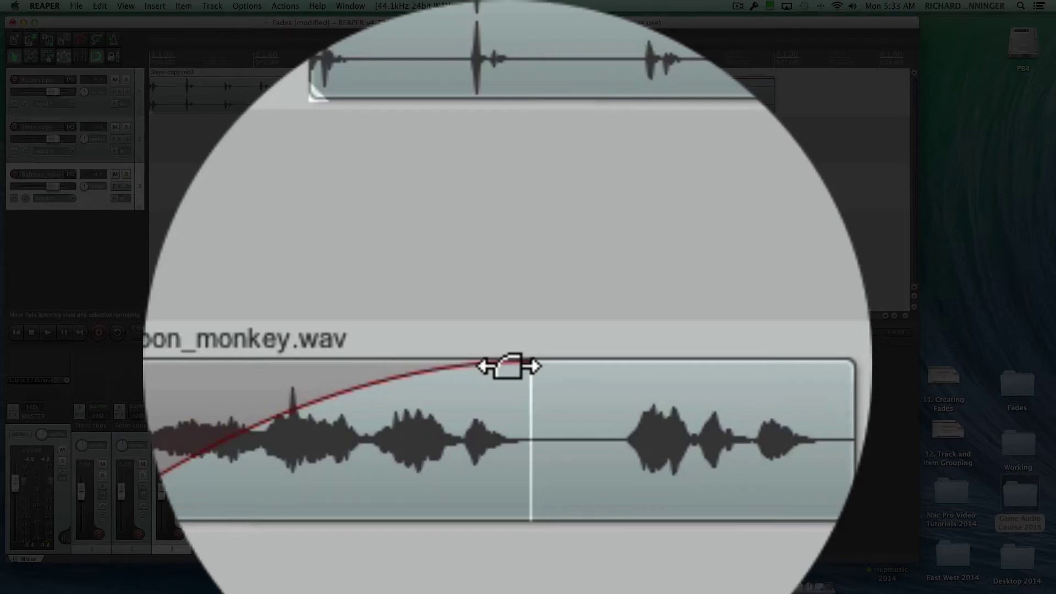
left_click_drag(509, 366, 509, 366)
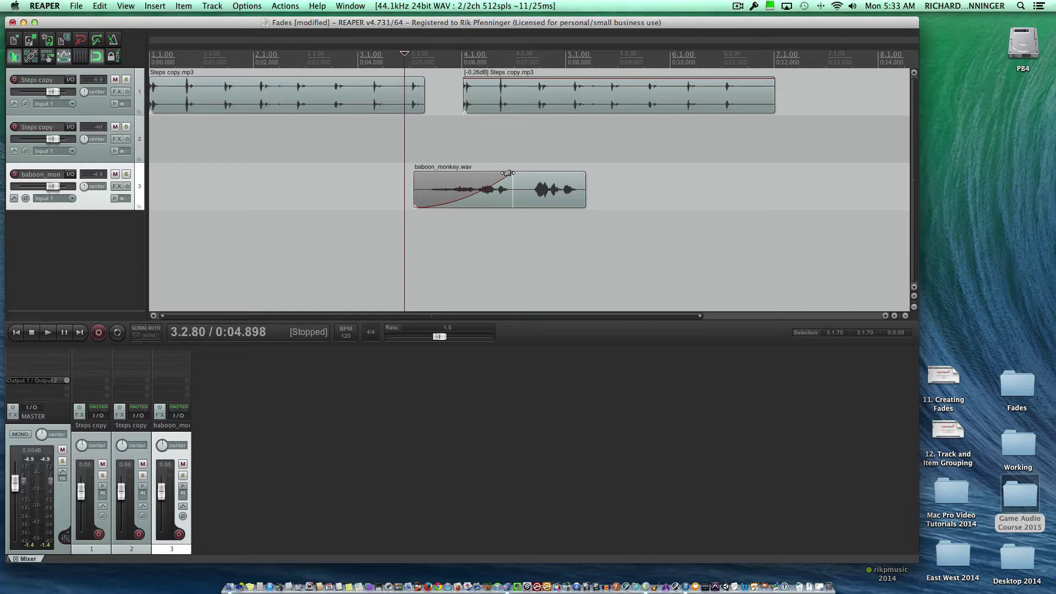
left_click_drag(508, 173, 508, 173)
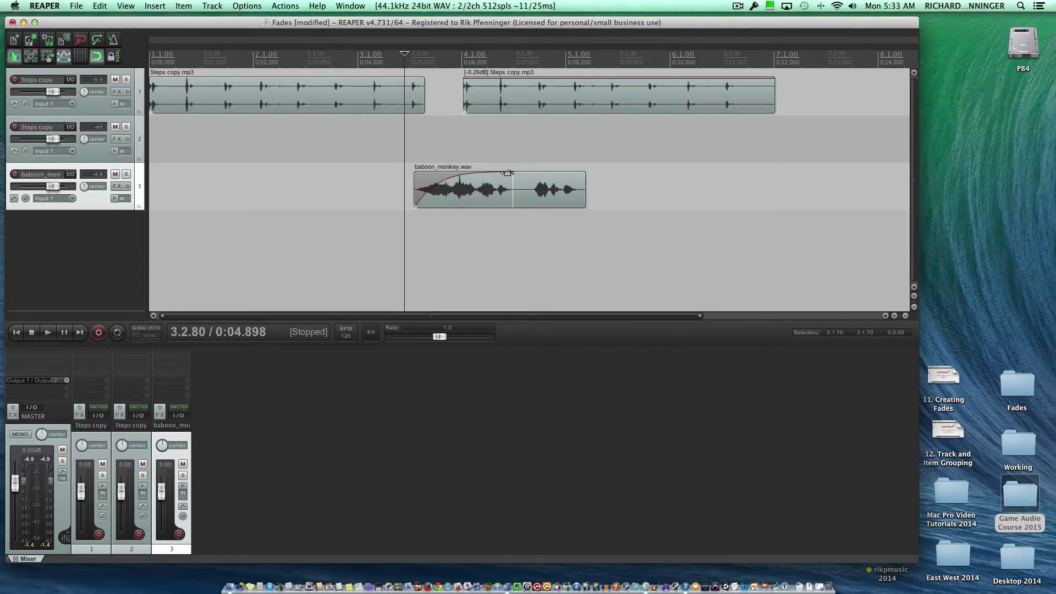
left_click_drag(508, 173, 510, 177)
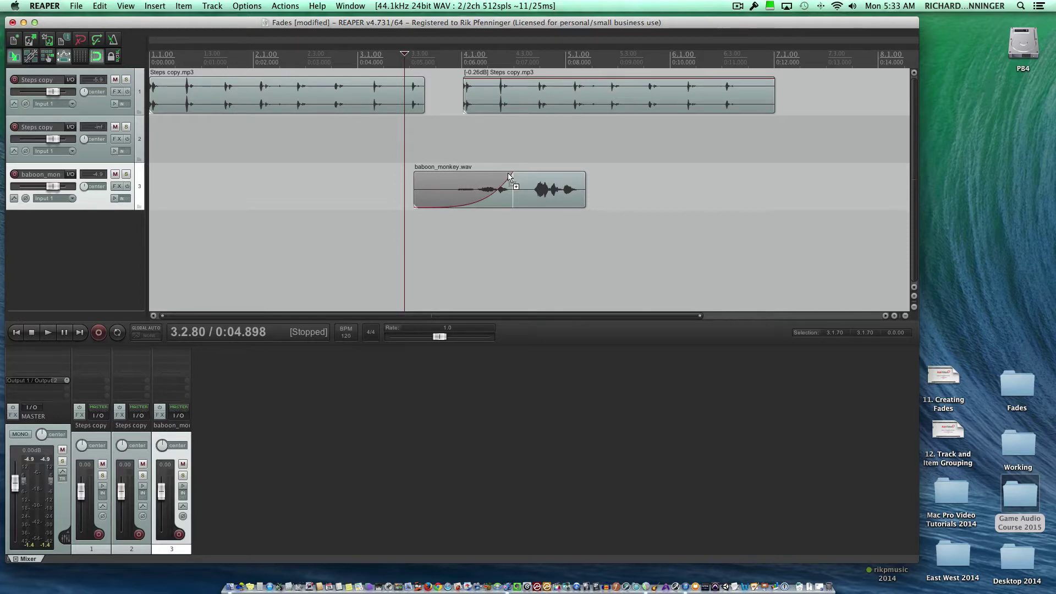
left_click_drag(509, 177, 509, 173)
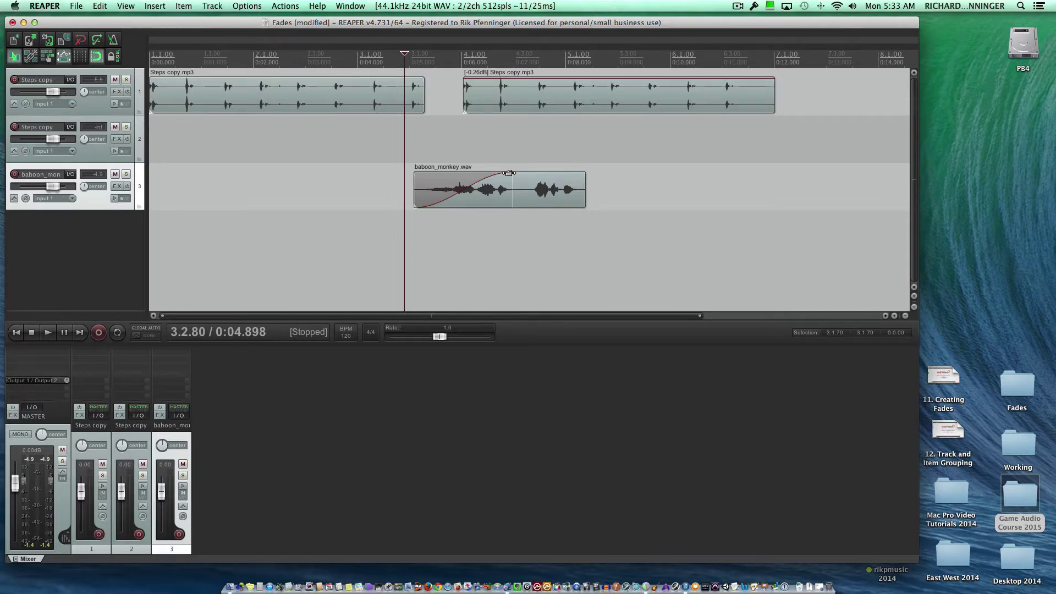
left_click_drag(509, 173, 509, 174)
left_click_drag(509, 173, 508, 173)
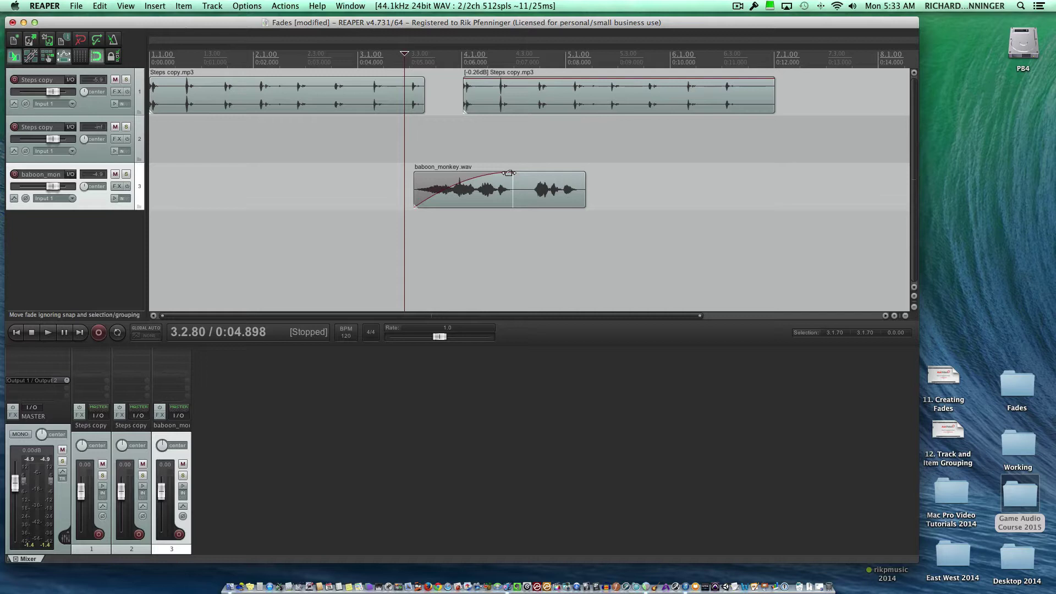
Delete baboon_monkey.wav's fade-in by double-clicking its fade handle.
double_click(509, 173)
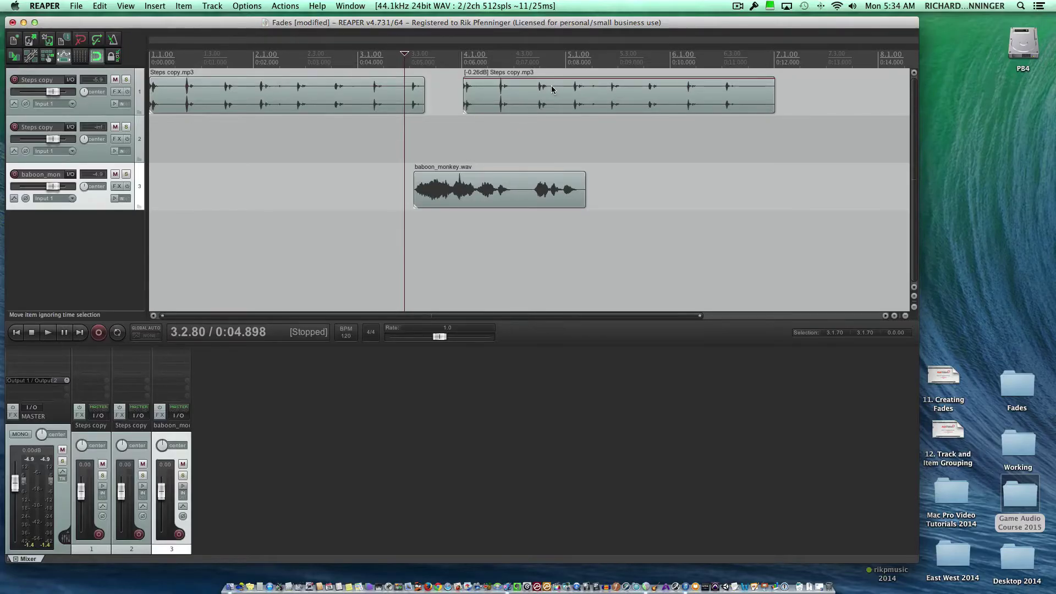
Move the second Steps copy.mp3 item left to start at 3.3.08 and enable auto-crossfade.
left_click(551, 85)
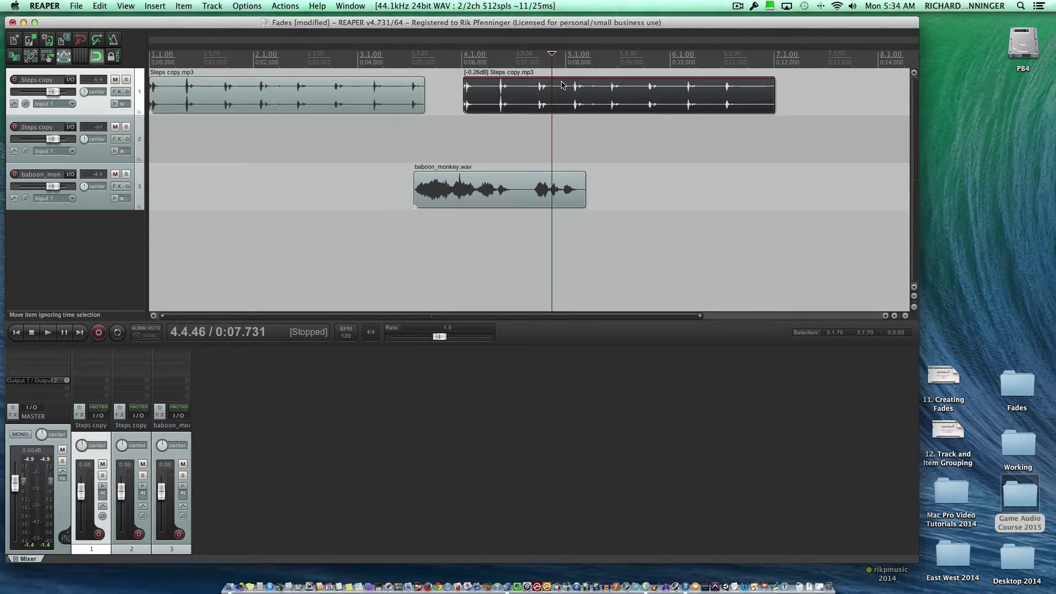
left_click_drag(561, 84, 537, 80)
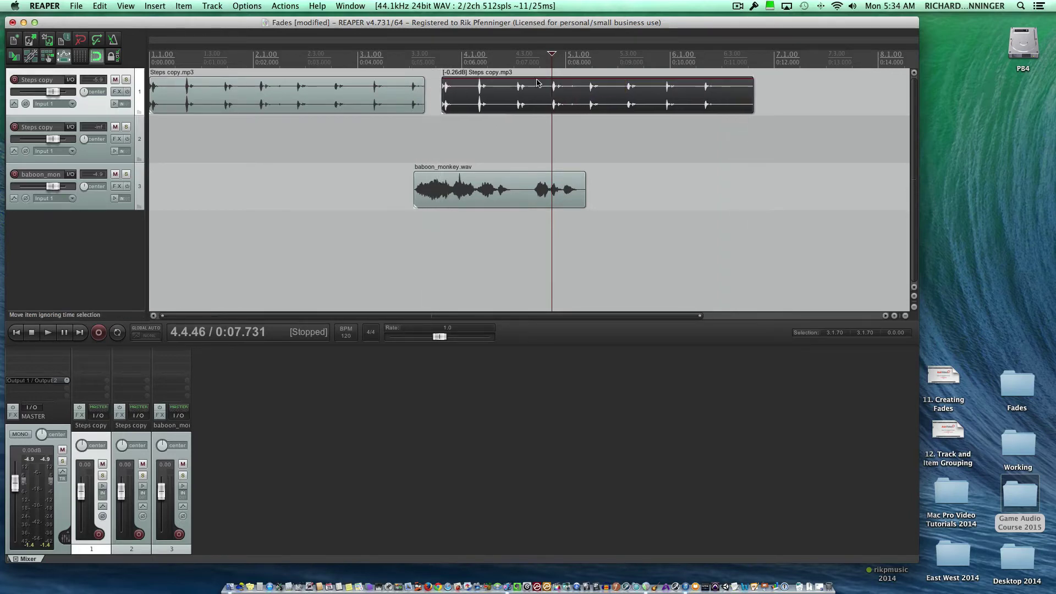
left_click(17, 56)
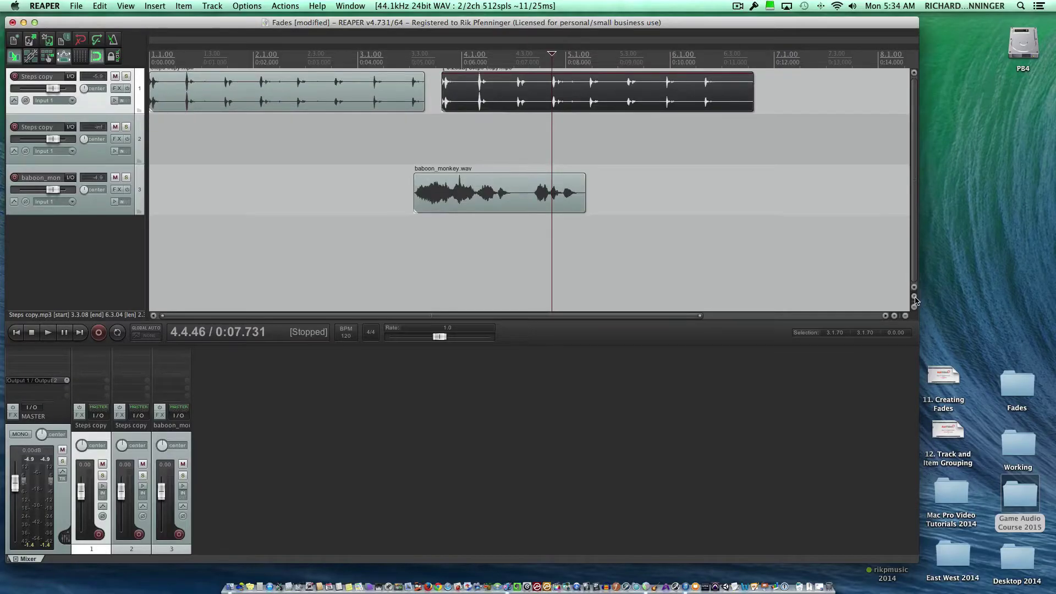
Zoom in vertically and horizontally, then scroll so track 1's Steps copy items fill the view.
left_click(915, 297)
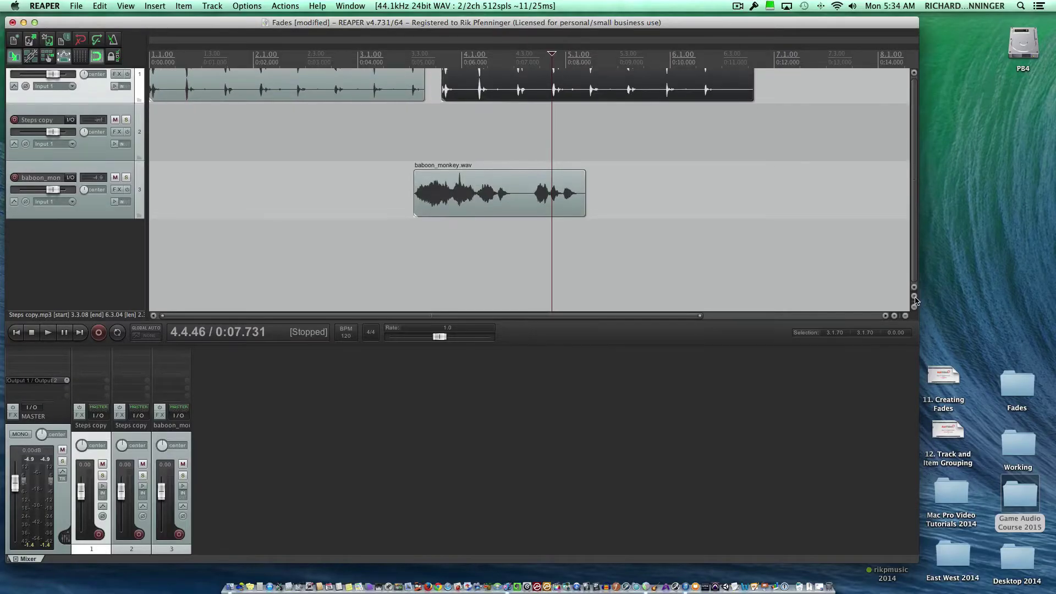
scroll(811, 226, "down", 3)
scroll(811, 226, "up", 2)
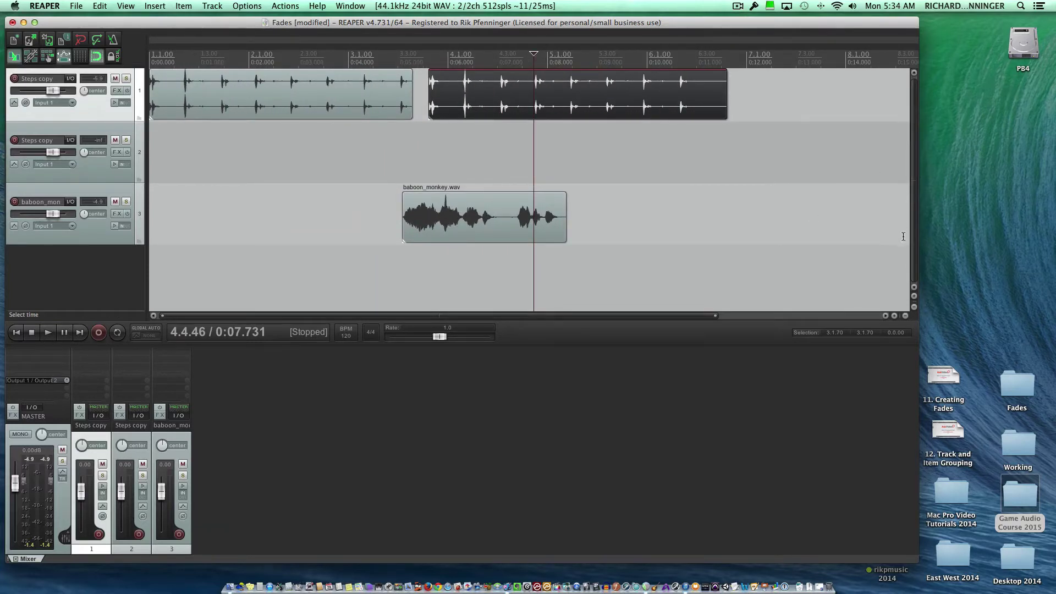
left_click(915, 296)
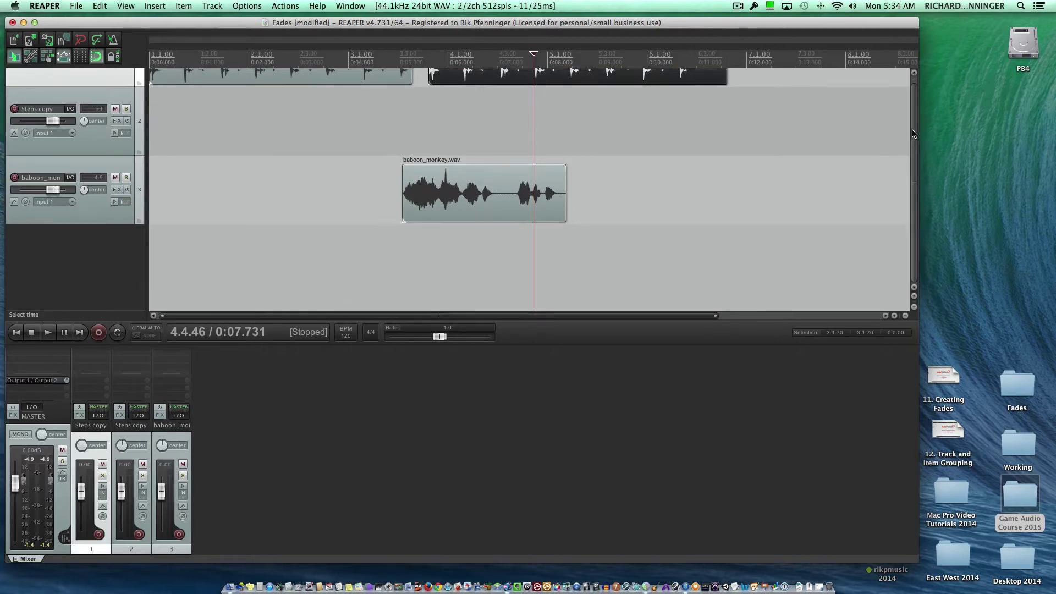
scroll(915, 134, "up", 2)
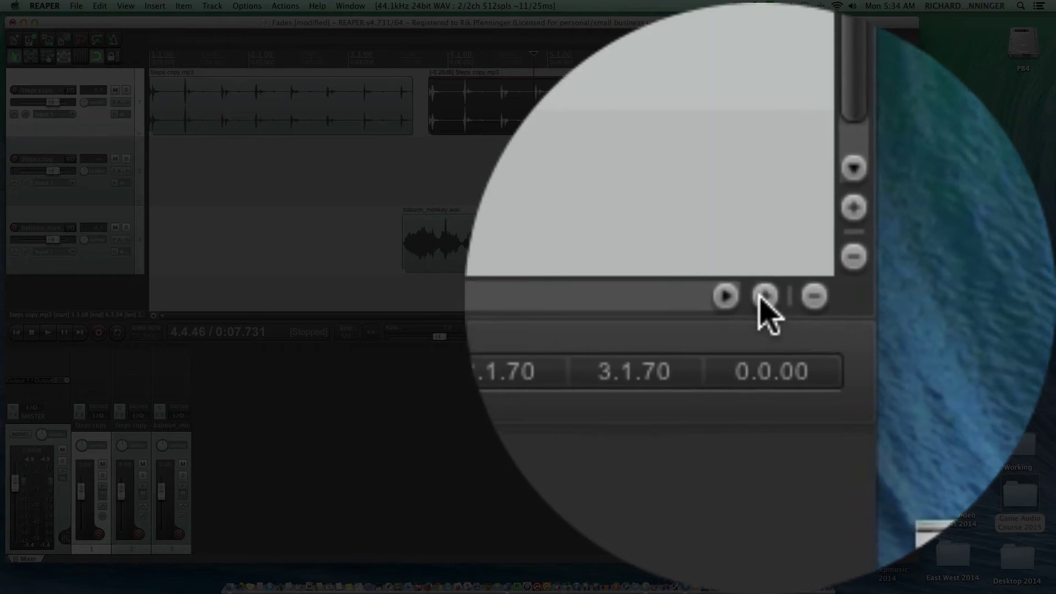
left_click(894, 316)
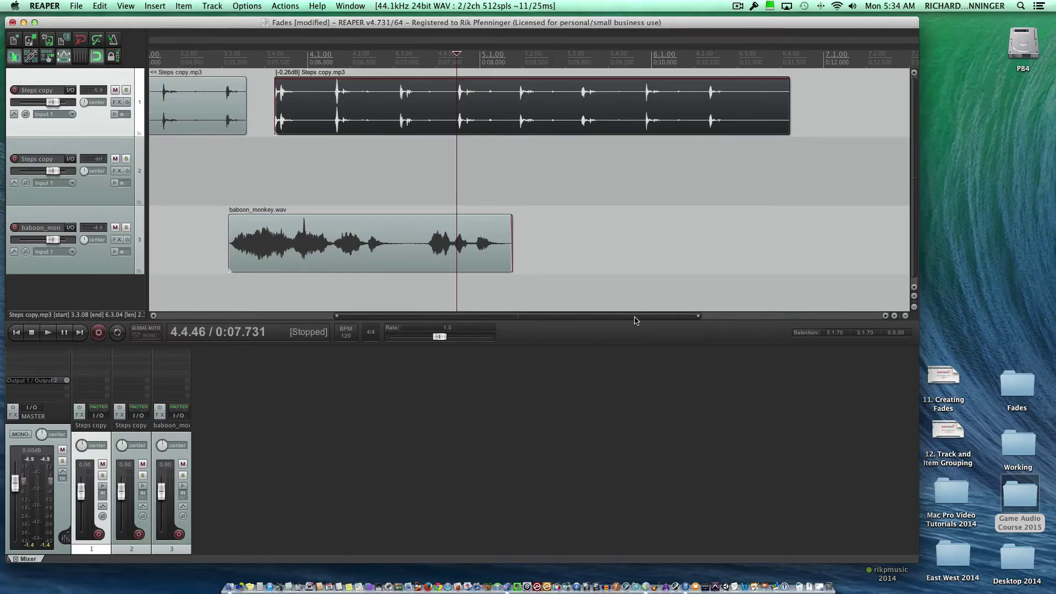
scroll(620, 318, "left", 5)
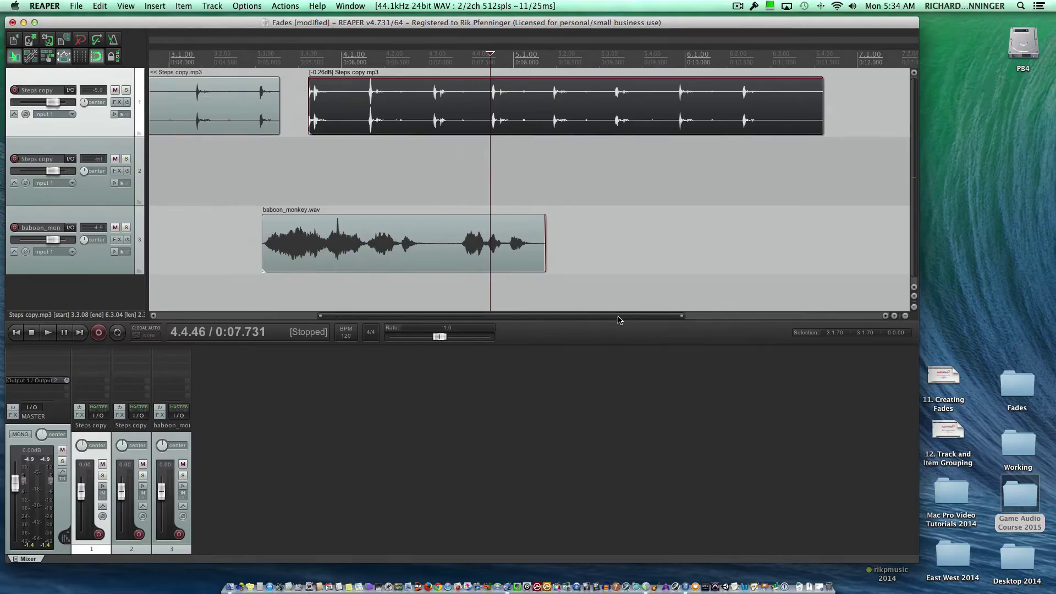
left_click(914, 296)
left_click(915, 297)
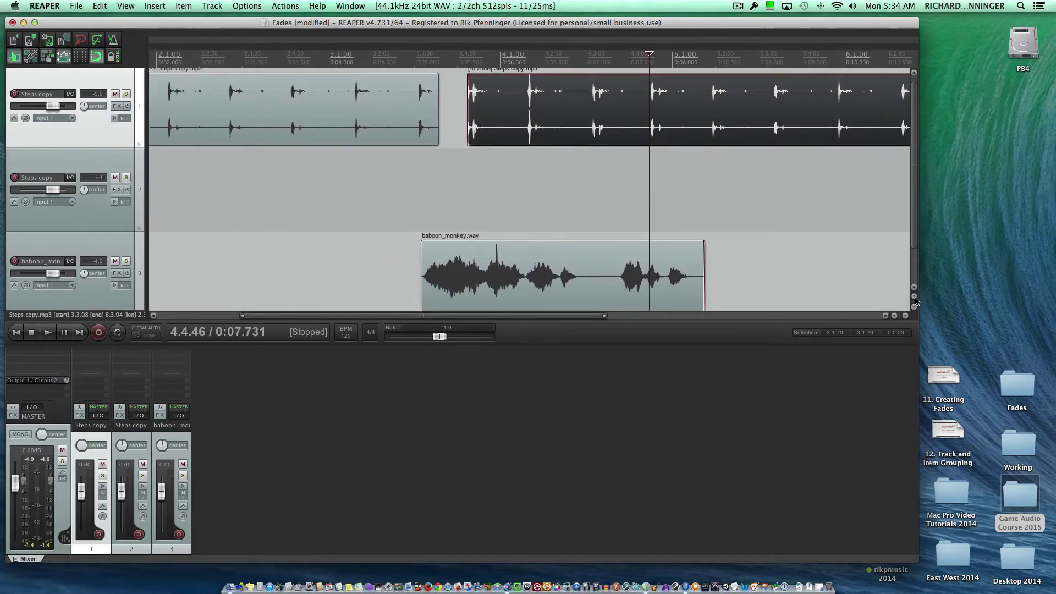
scroll(915, 213, "up", 1)
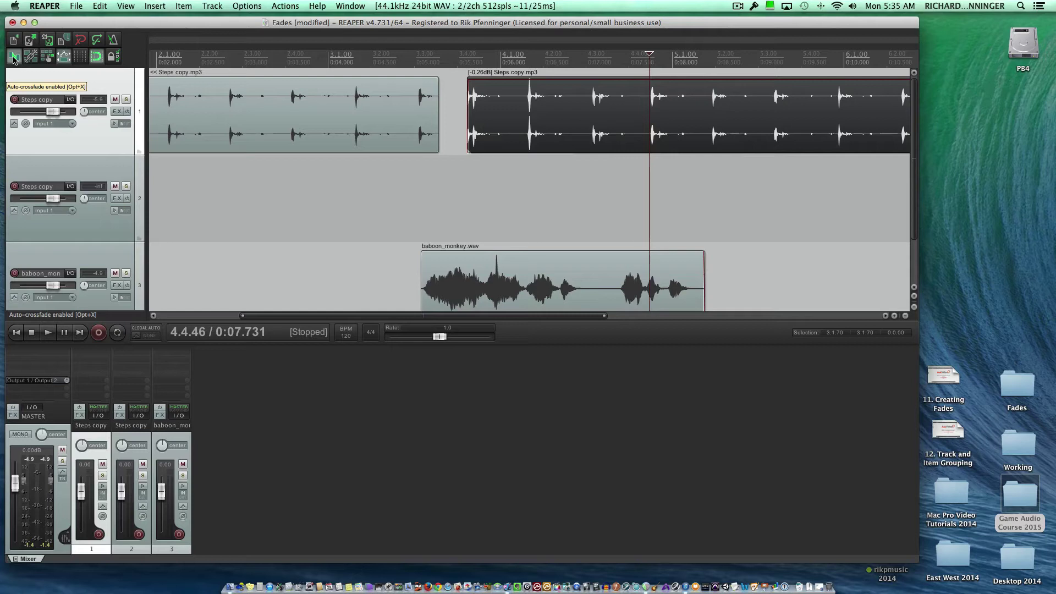
Enable auto-crossfade and slide the second Steps copy item to 3.3.10, overlapping the first.
left_click(13, 57)
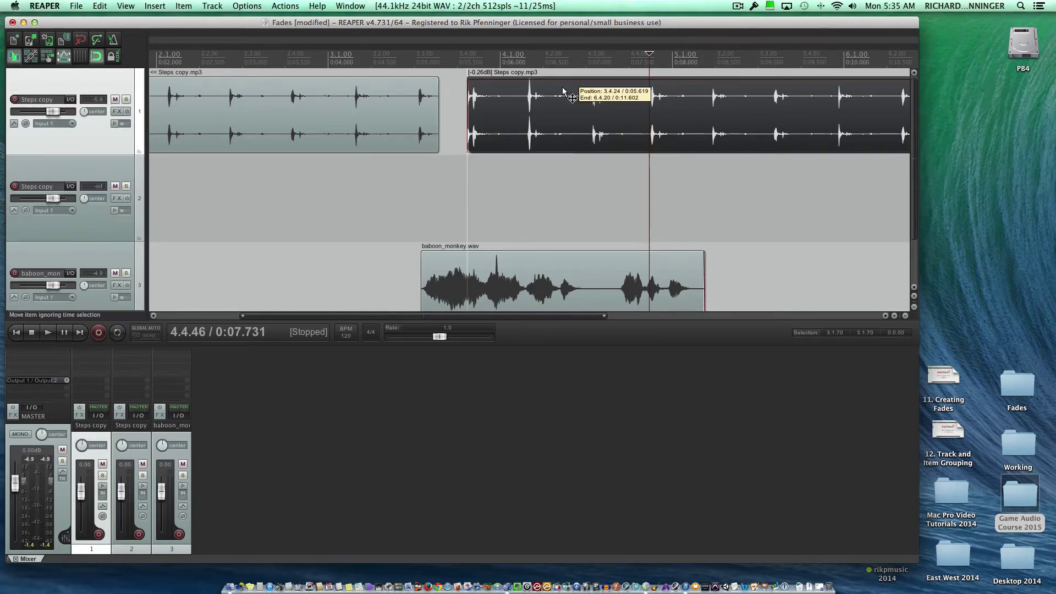
left_click_drag(563, 89, 510, 88)
scroll(510, 88, "right", 2)
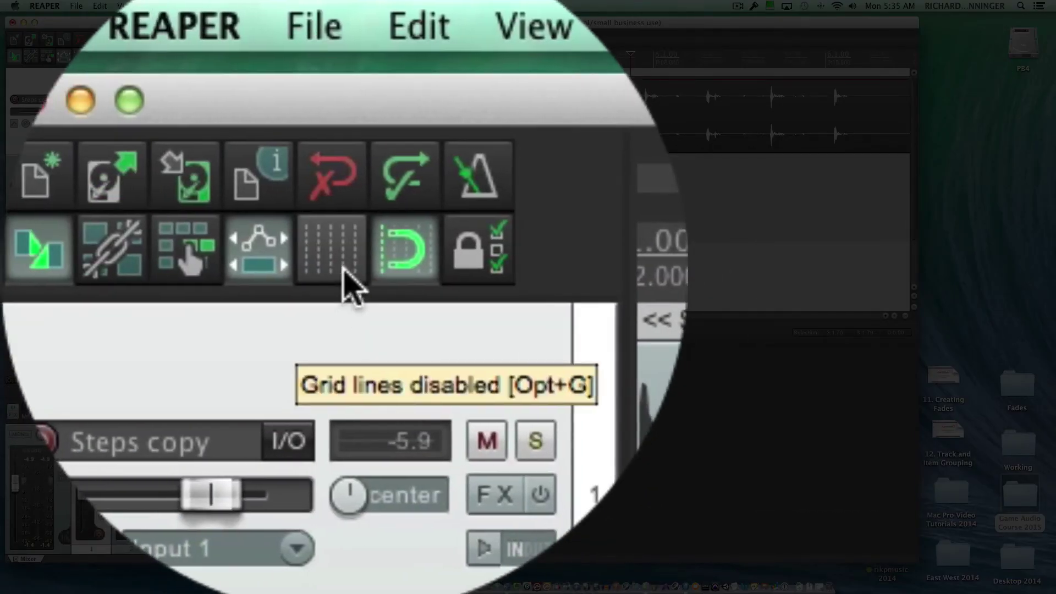
Show grid lines in the arrange view and select the crossfaded Steps copy item.
left_click(344, 270)
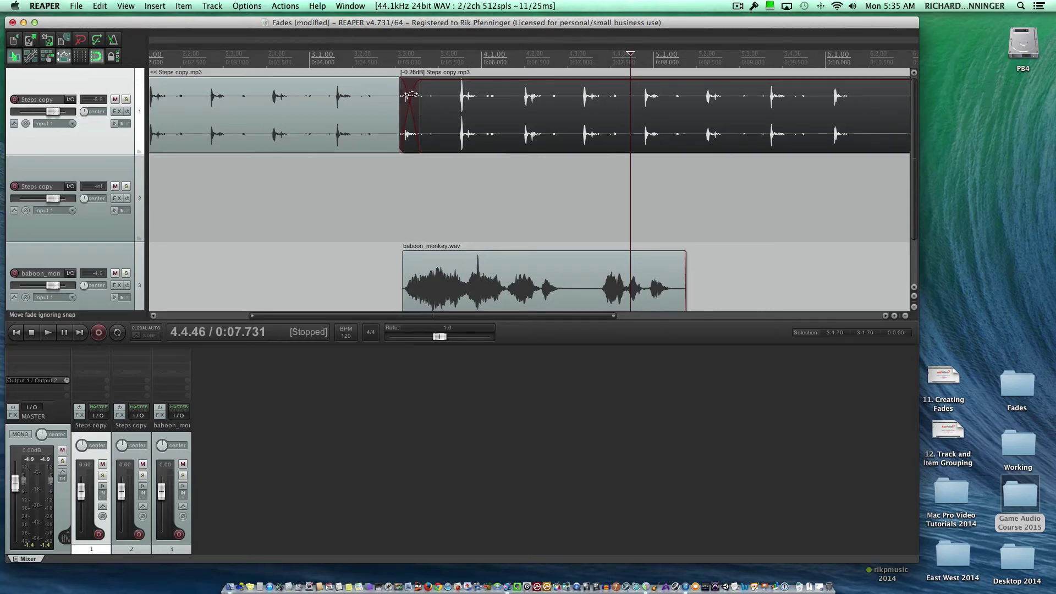
left_click(410, 95)
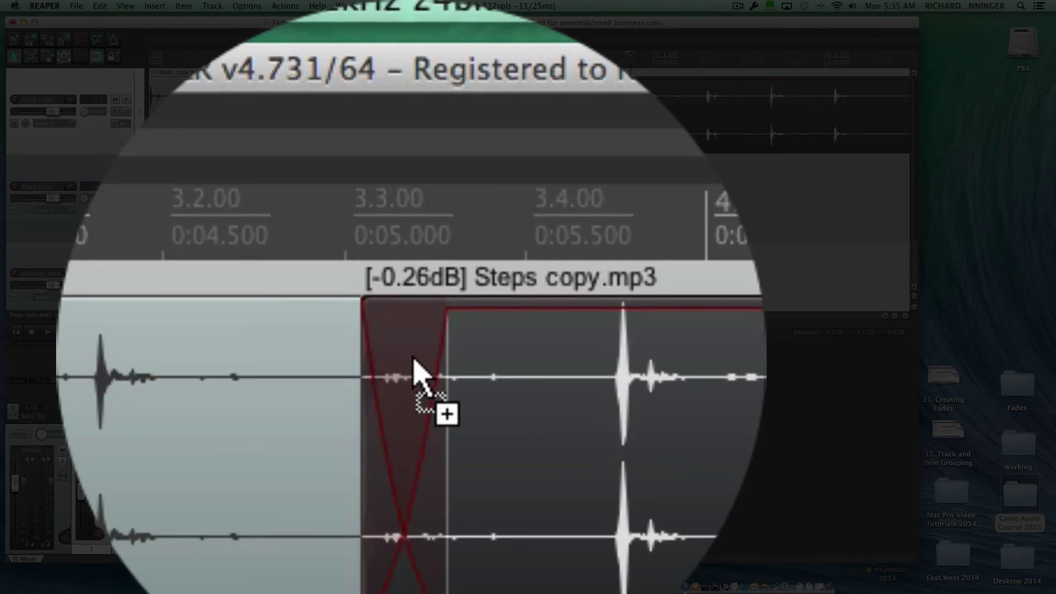
Select the later Steps copy item and cycle the crossfade from an X shape to steep bowed curves.
left_click(414, 358)
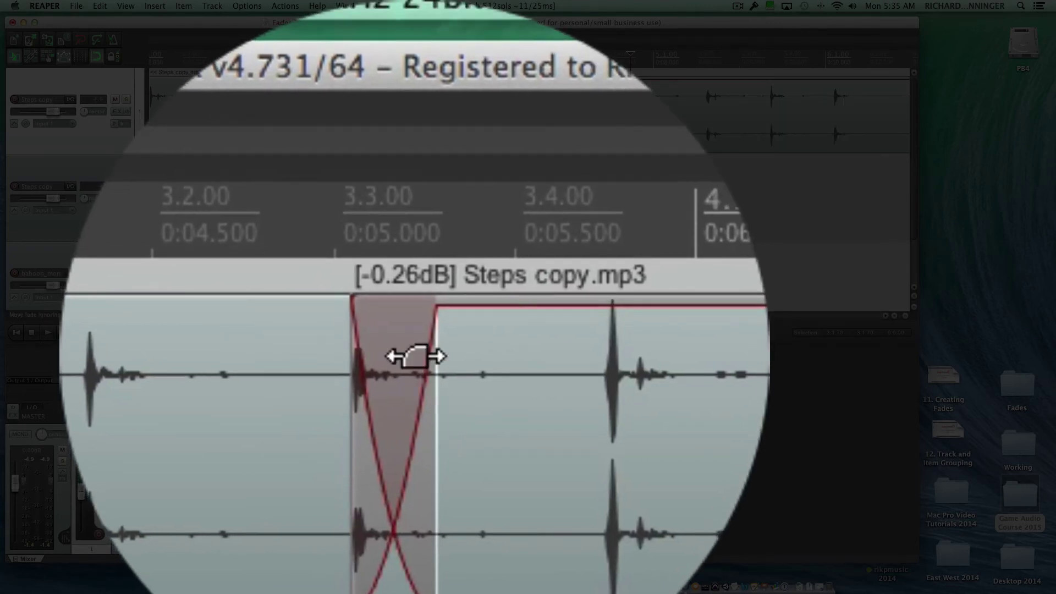
scroll(414, 356, "up", 1)
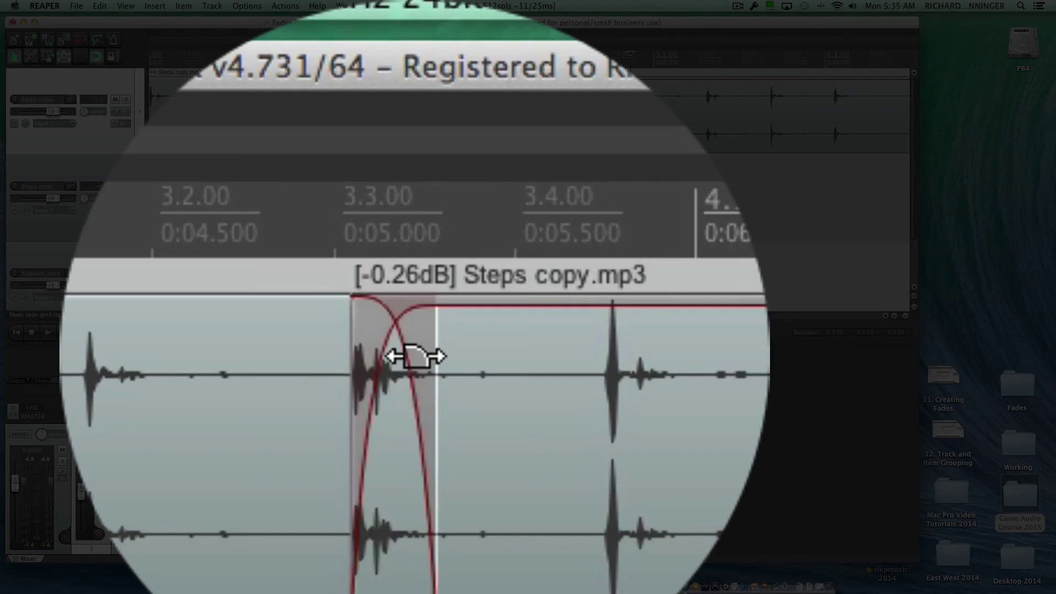
scroll(414, 356, "up", 1)
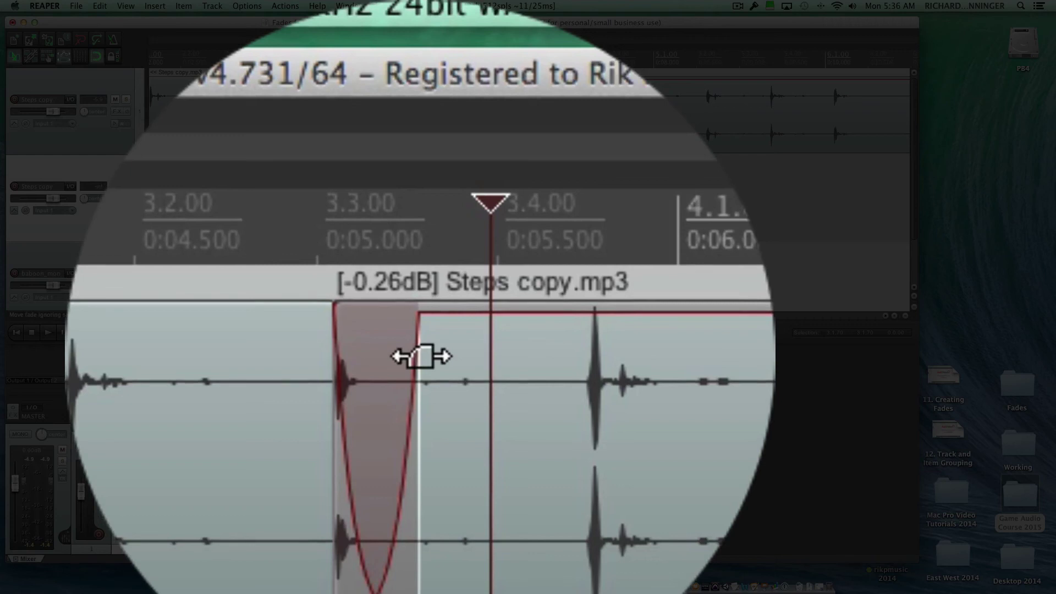
left_click(421, 356)
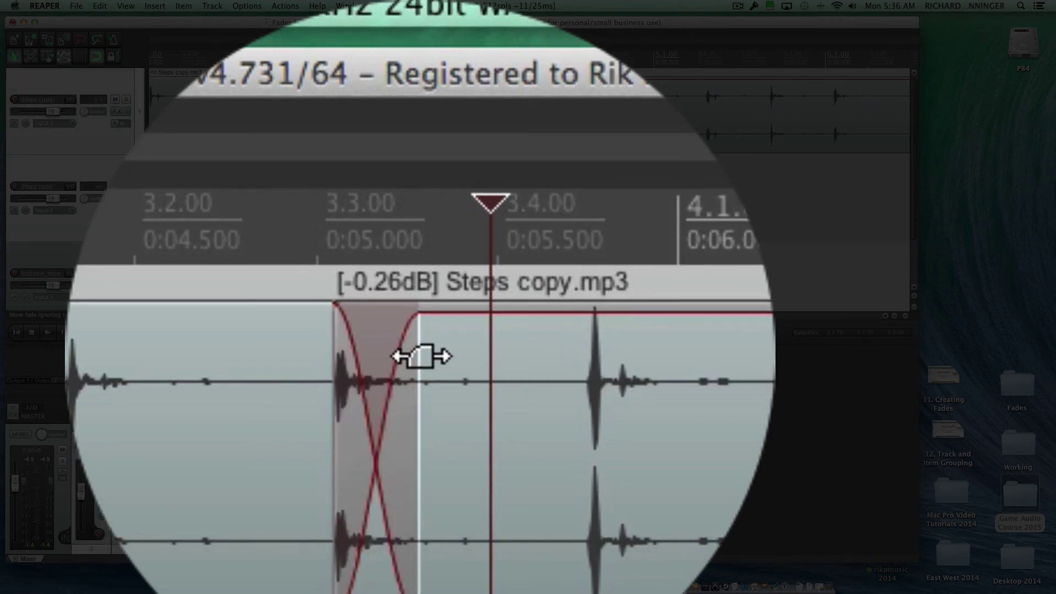
left_click(421, 357)
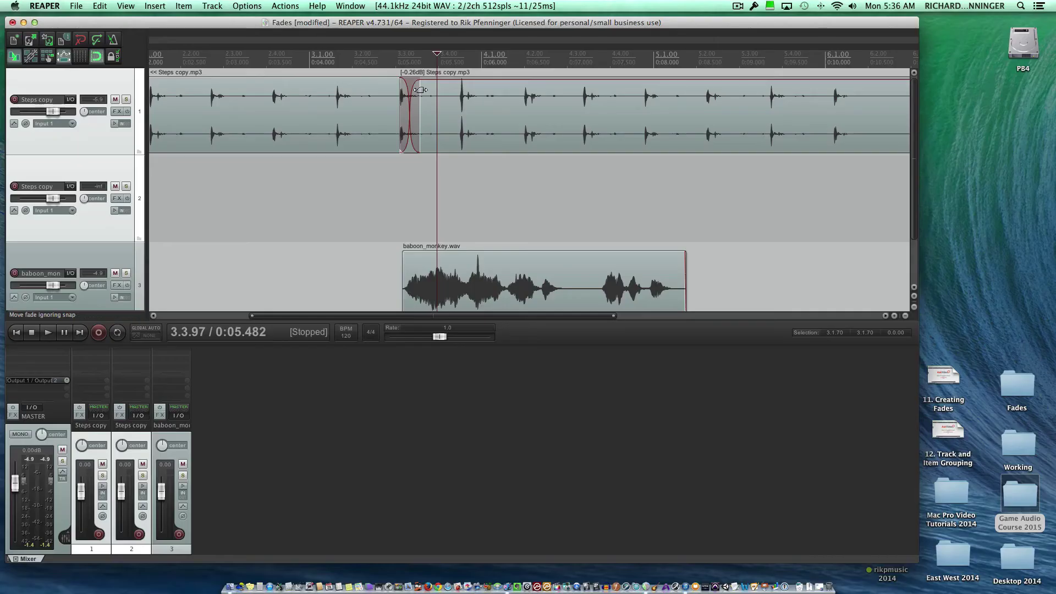